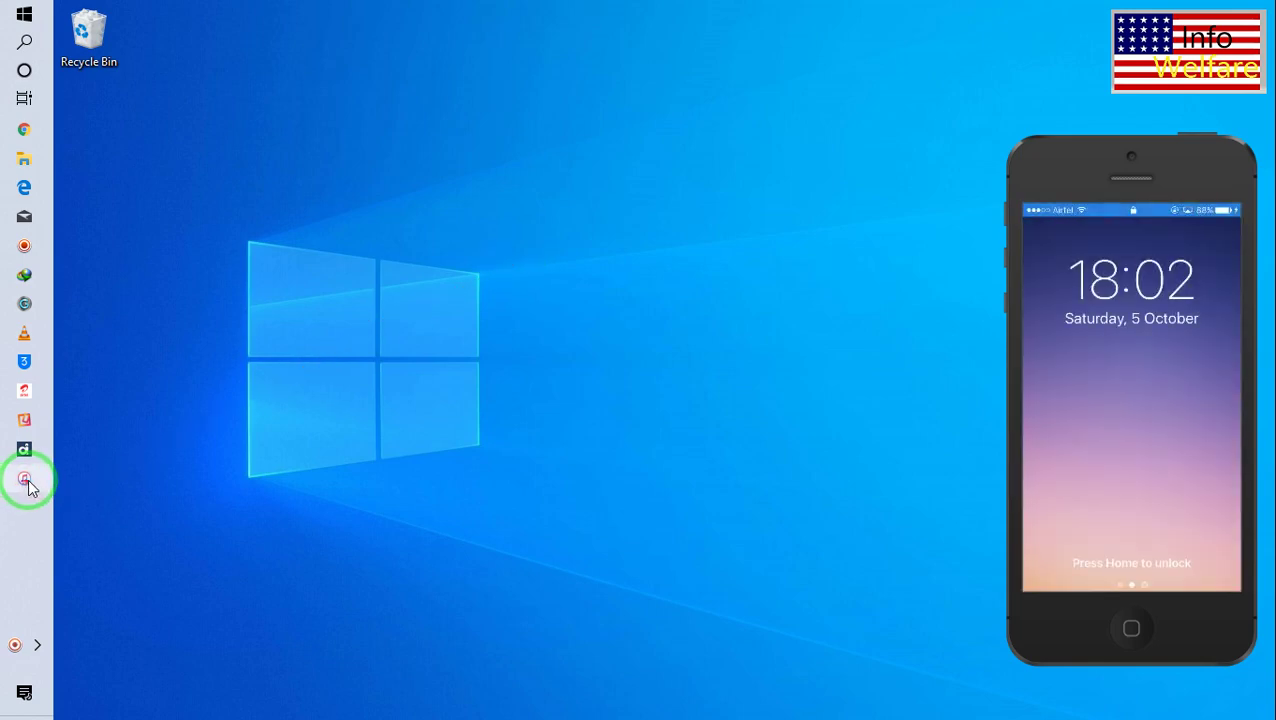
# Bring iTunes to the front, showing the iPhone 5S Music settings with 16 songs.
pyautogui.moveTo(30, 485)
pyautogui.click(106, 488)
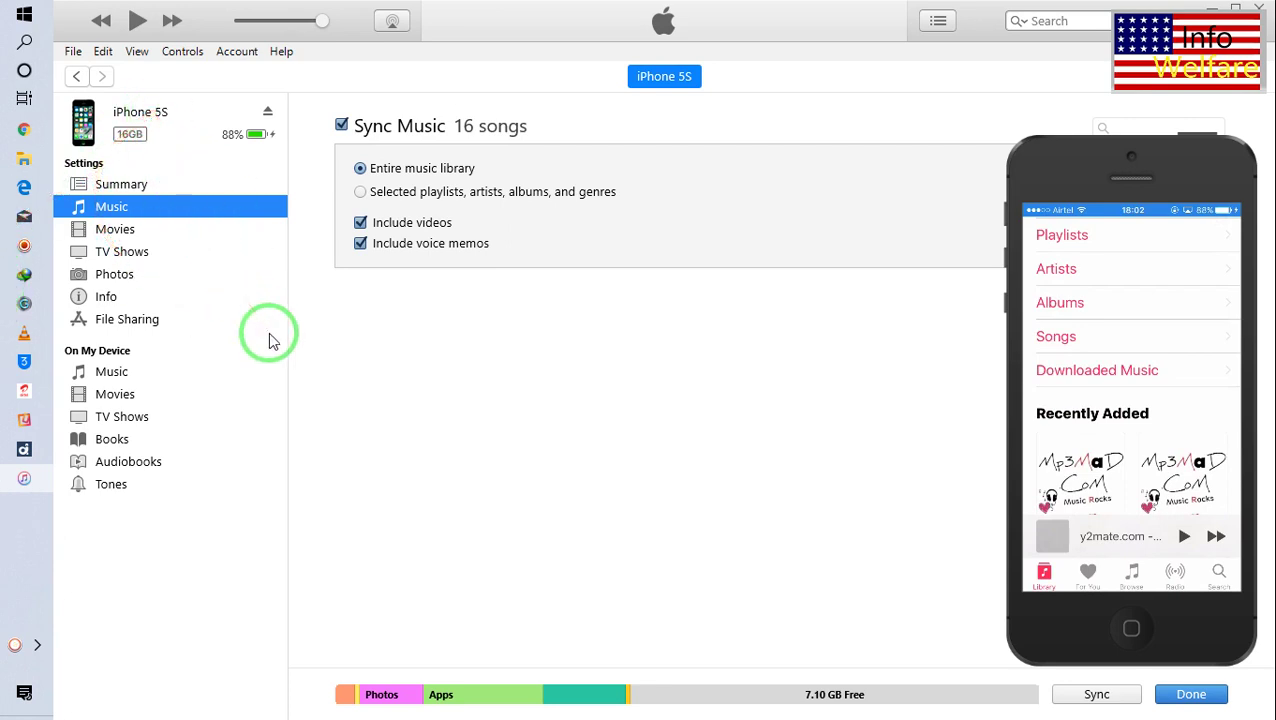
# Choose Add File to Library from the File menu.
pyautogui.click(74, 55)
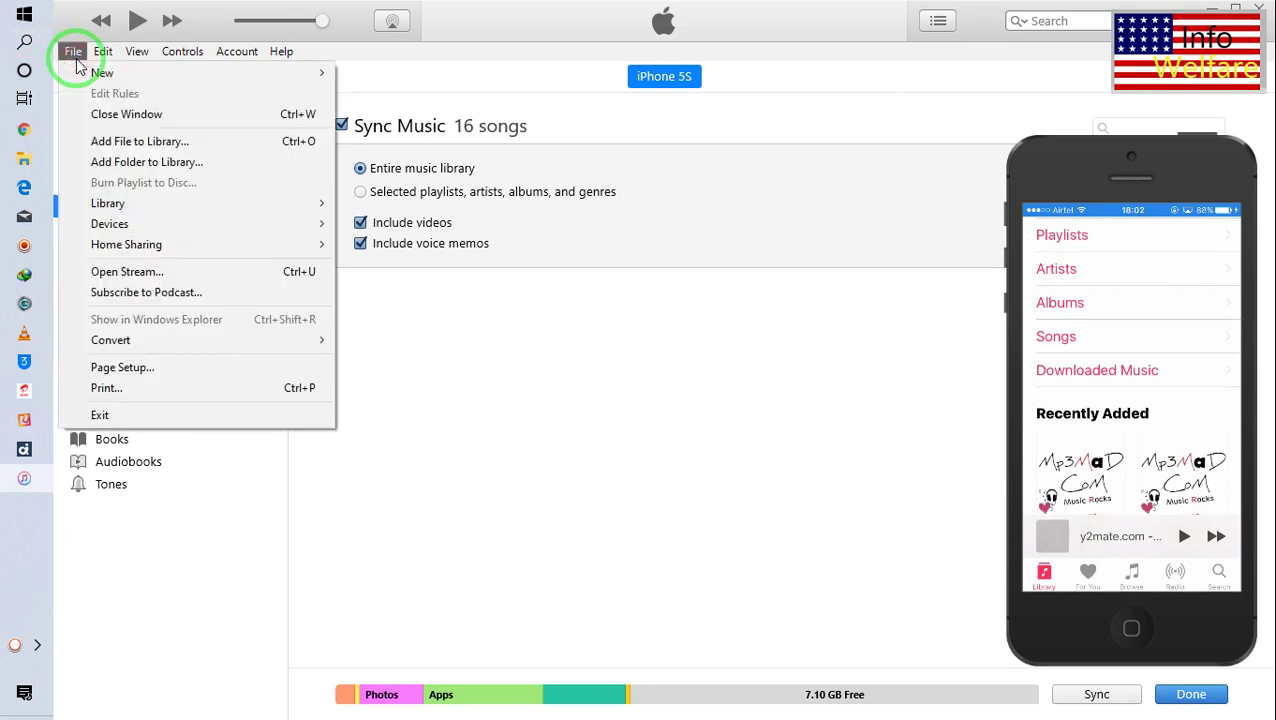
pyautogui.click(191, 146)
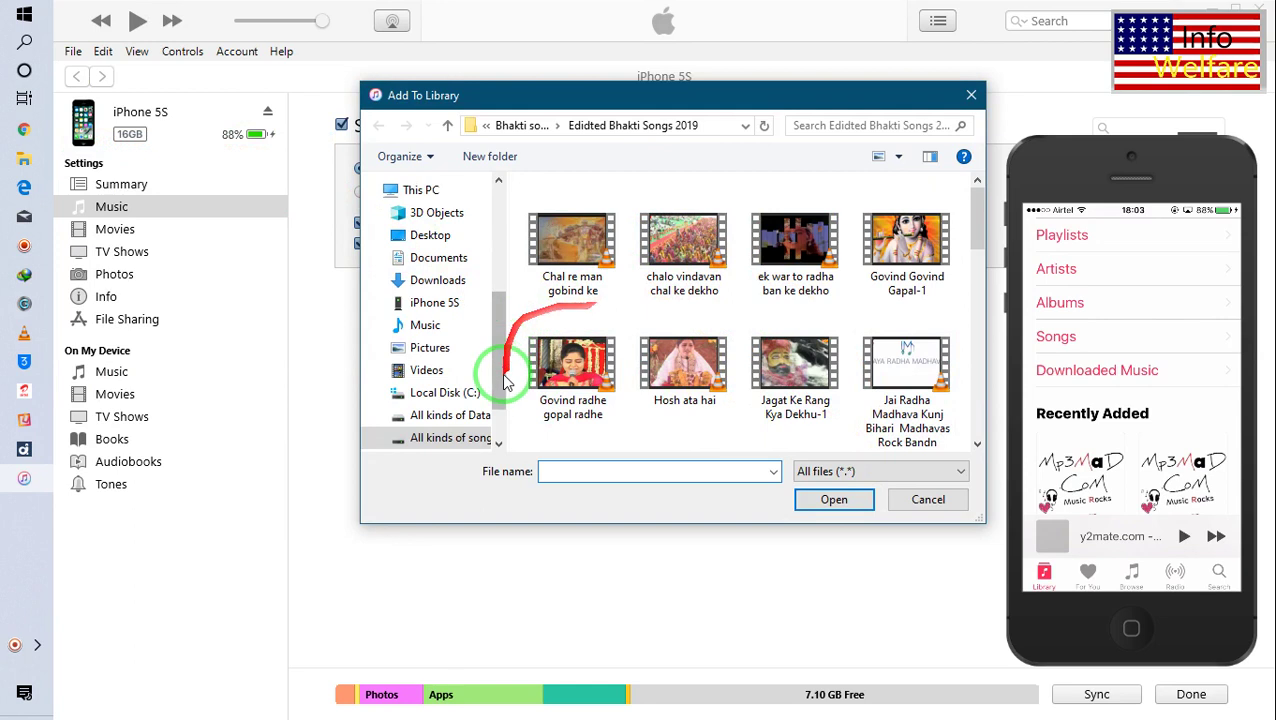
# Add all six songs in F: > All Kinds Songs 2019 > All kinds of mp3 Songs > Hits Gajal Mp3.
pyautogui.click(463, 438)
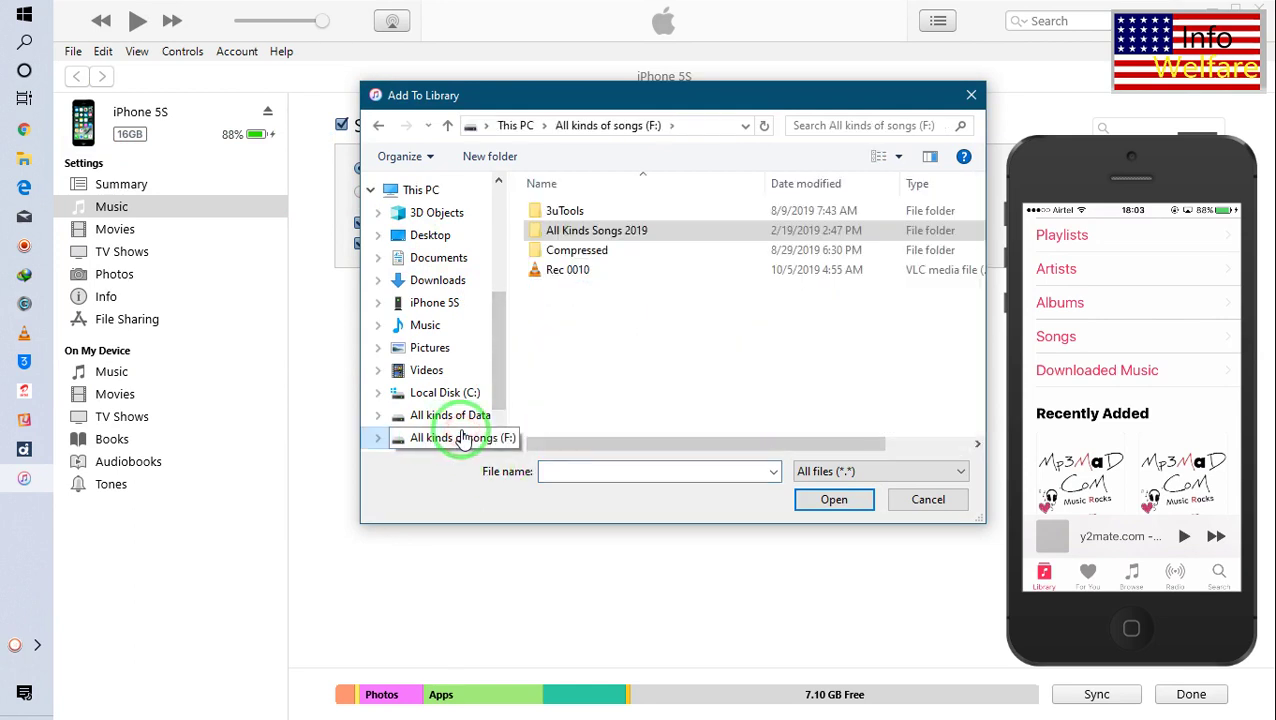
pyautogui.doubleClick(604, 231)
pyautogui.doubleClick(628, 211)
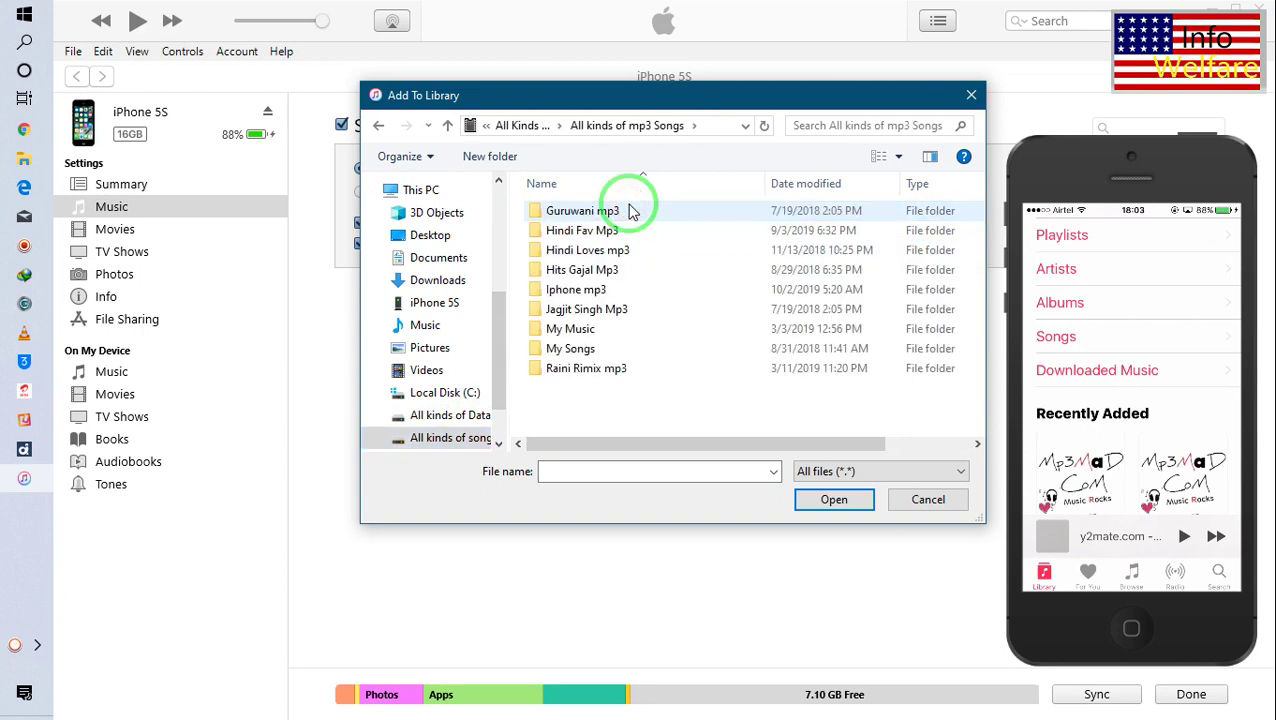
pyautogui.click(595, 270)
pyautogui.doubleClick(595, 270)
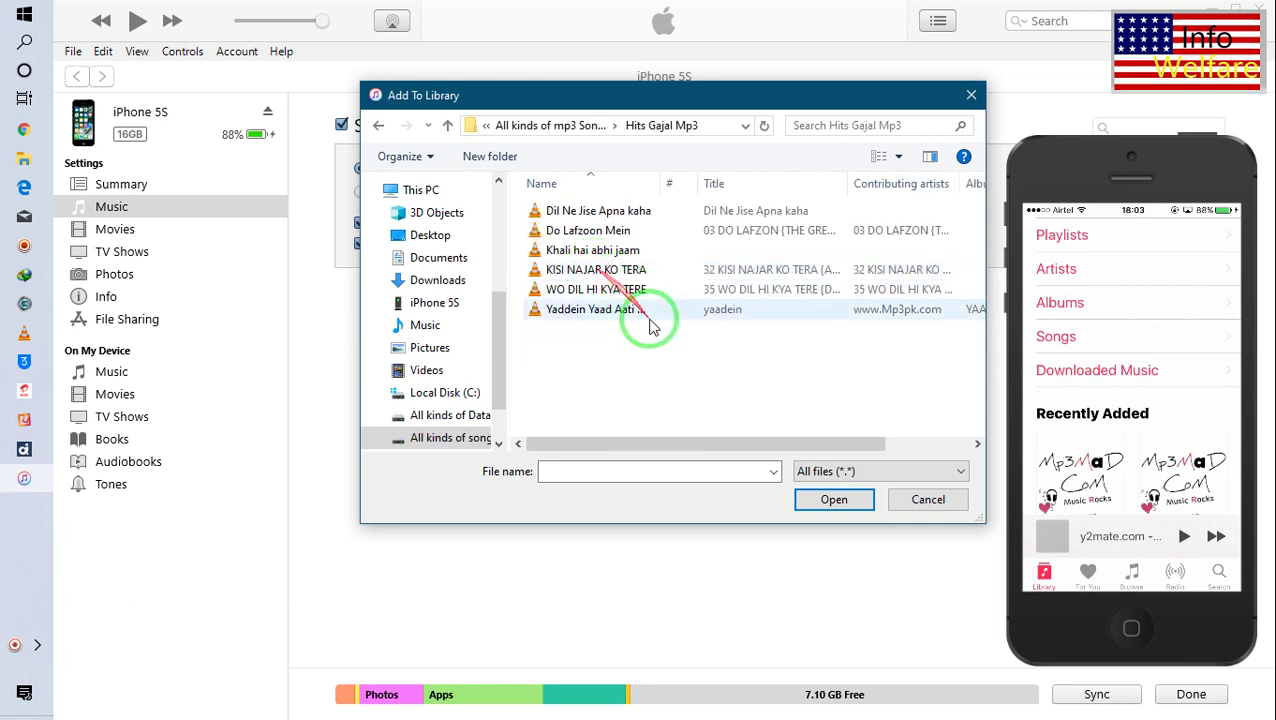
pyautogui.hotkey('ctrl', 'a')
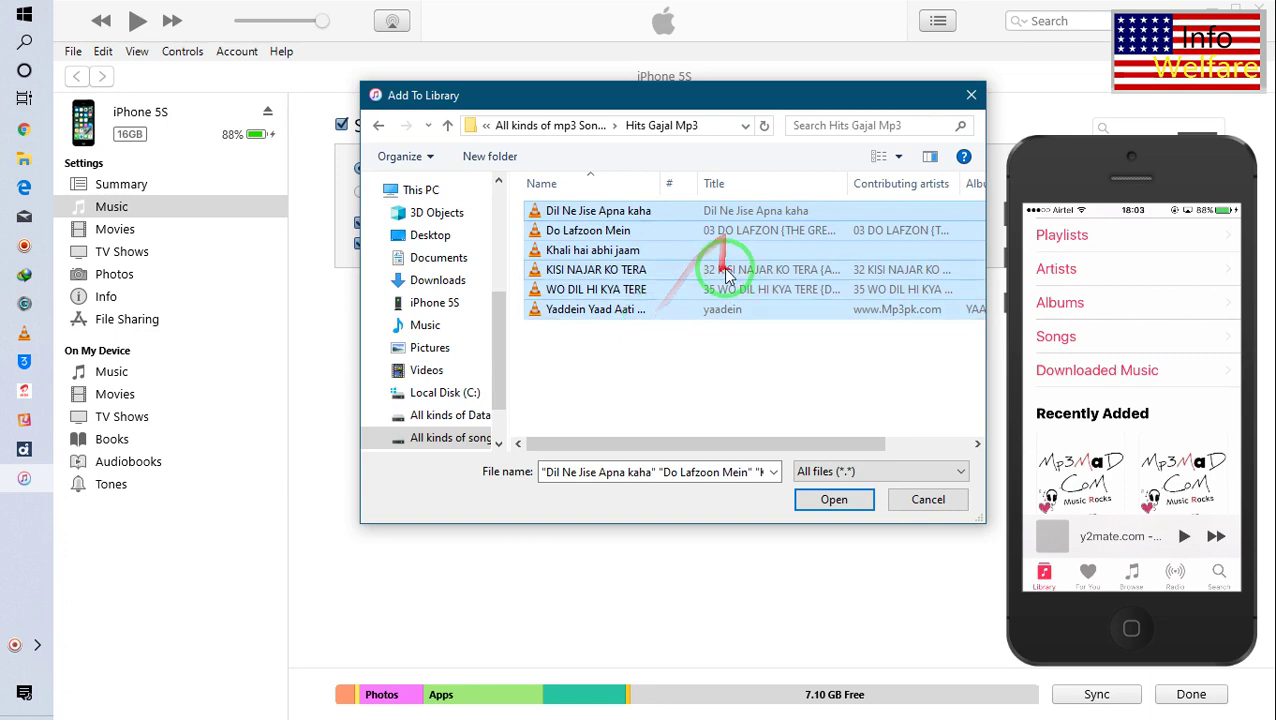
pyautogui.click(838, 501)
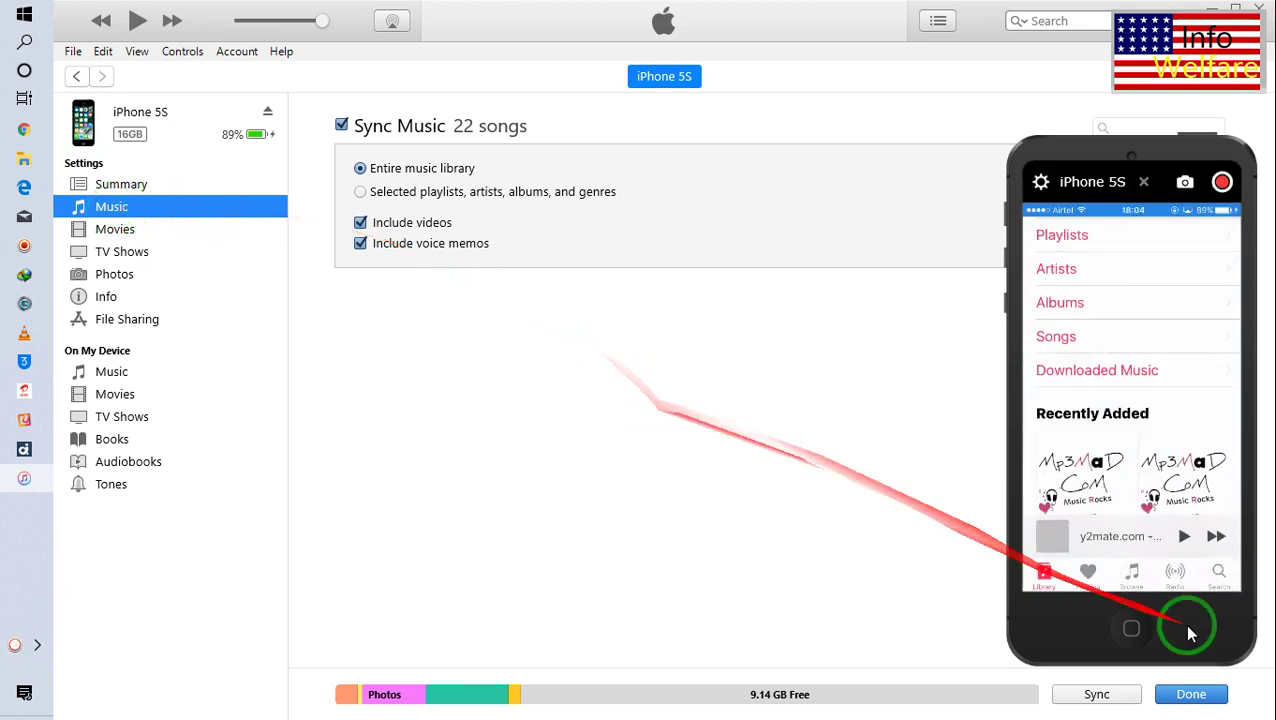
# Sync the iPhone 5S so the 22 songs transfer to the phone.
pyautogui.click(1092, 704)
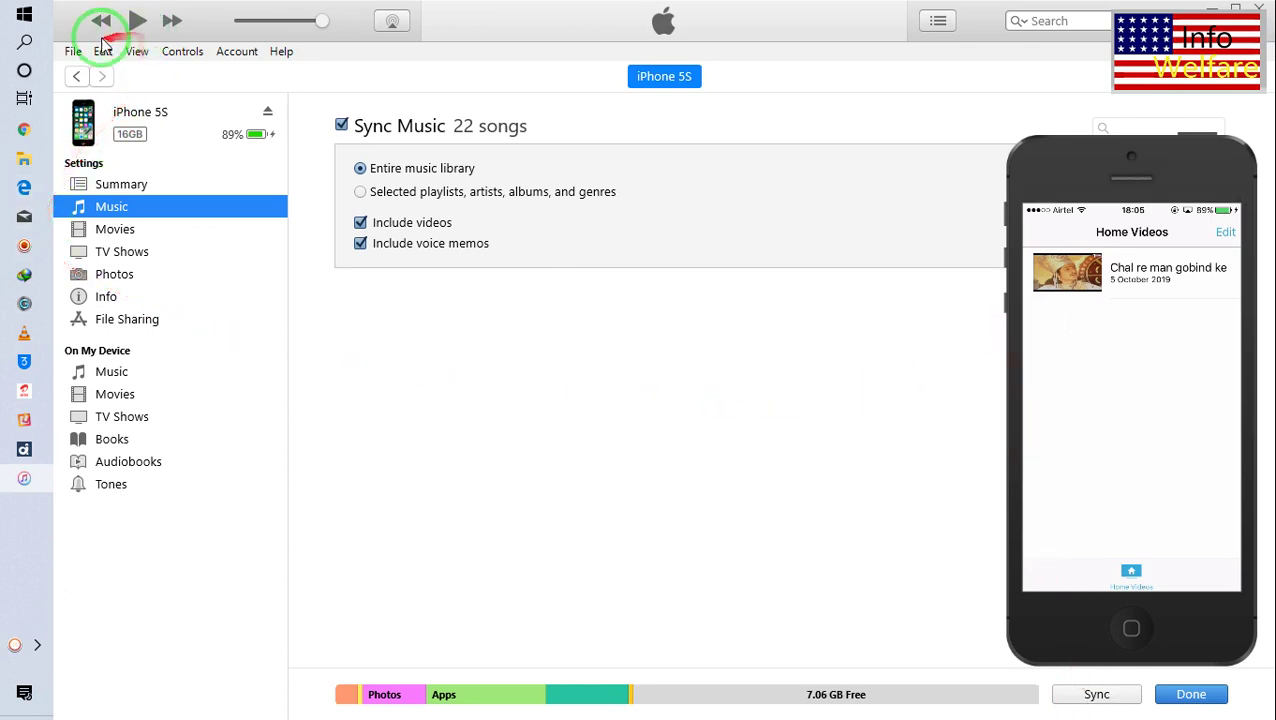
# Open Add File to Library in F: > All Kinds Songs 2019 > All kinds of videos songs > Bhakti songs > Edidted Bhakti Songs 2019.
pyautogui.click(70, 50)
pyautogui.moveTo(103, 51)
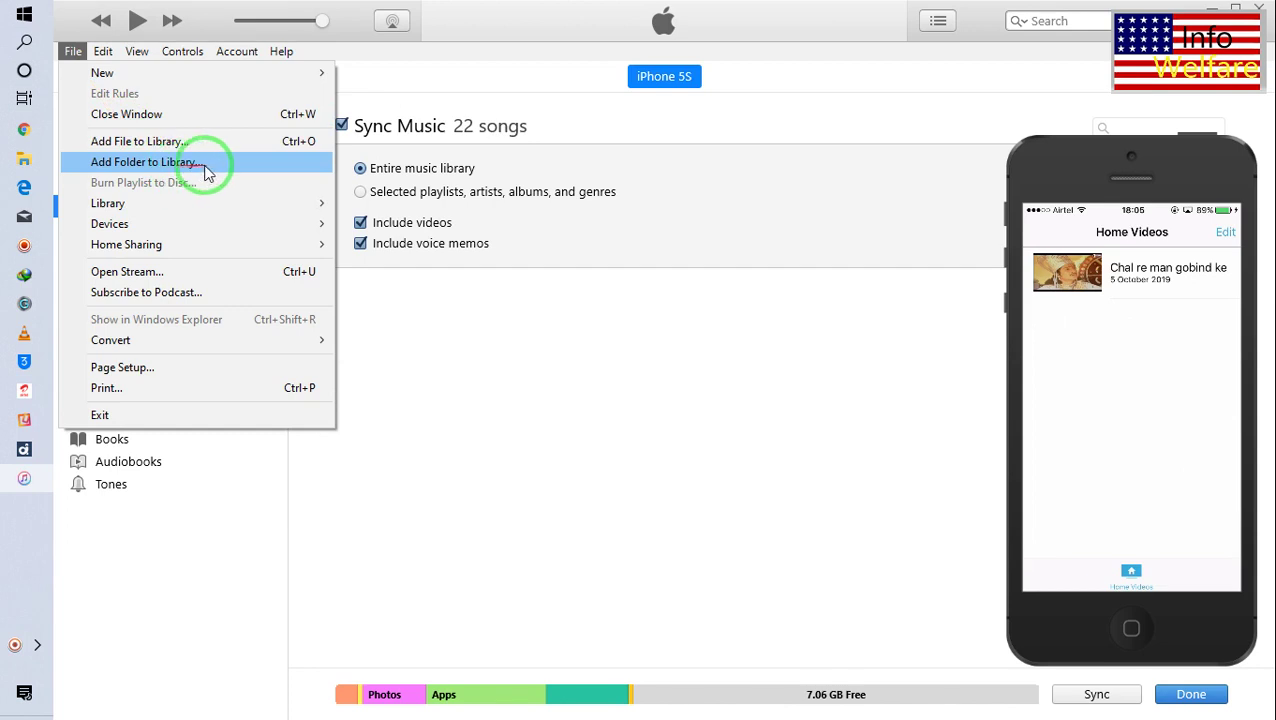
pyautogui.click(148, 142)
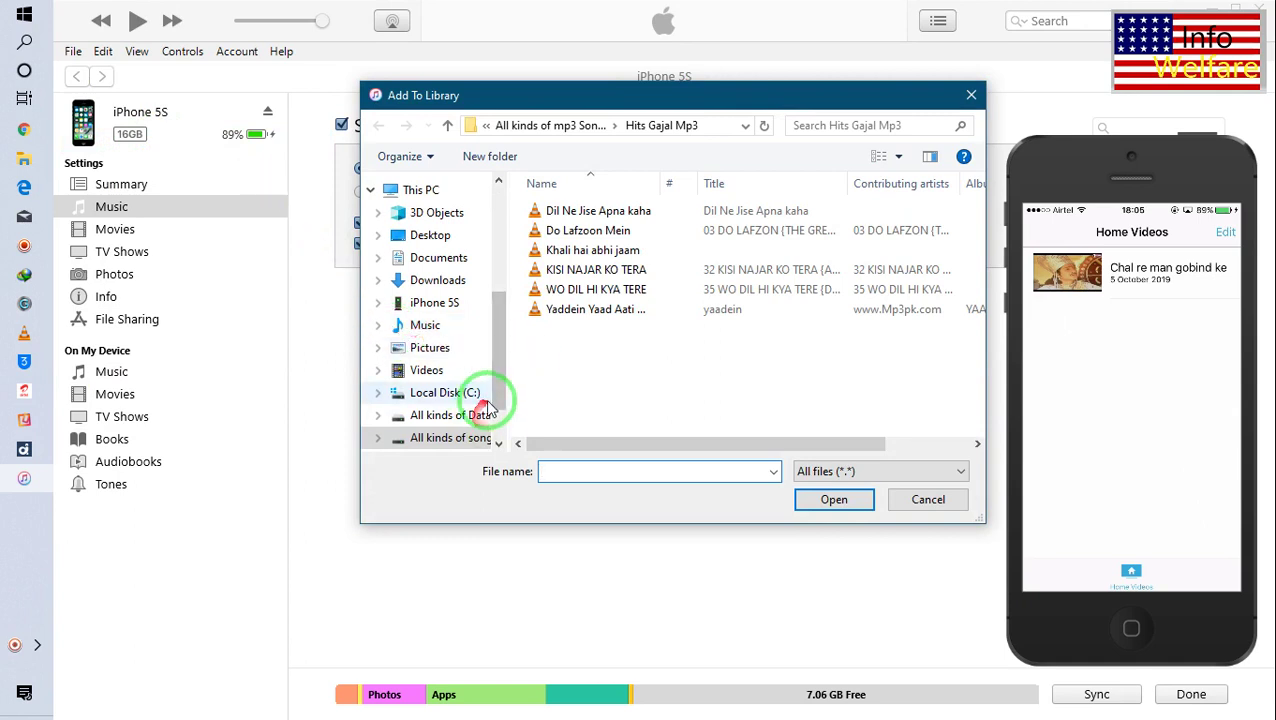
pyautogui.click(504, 427)
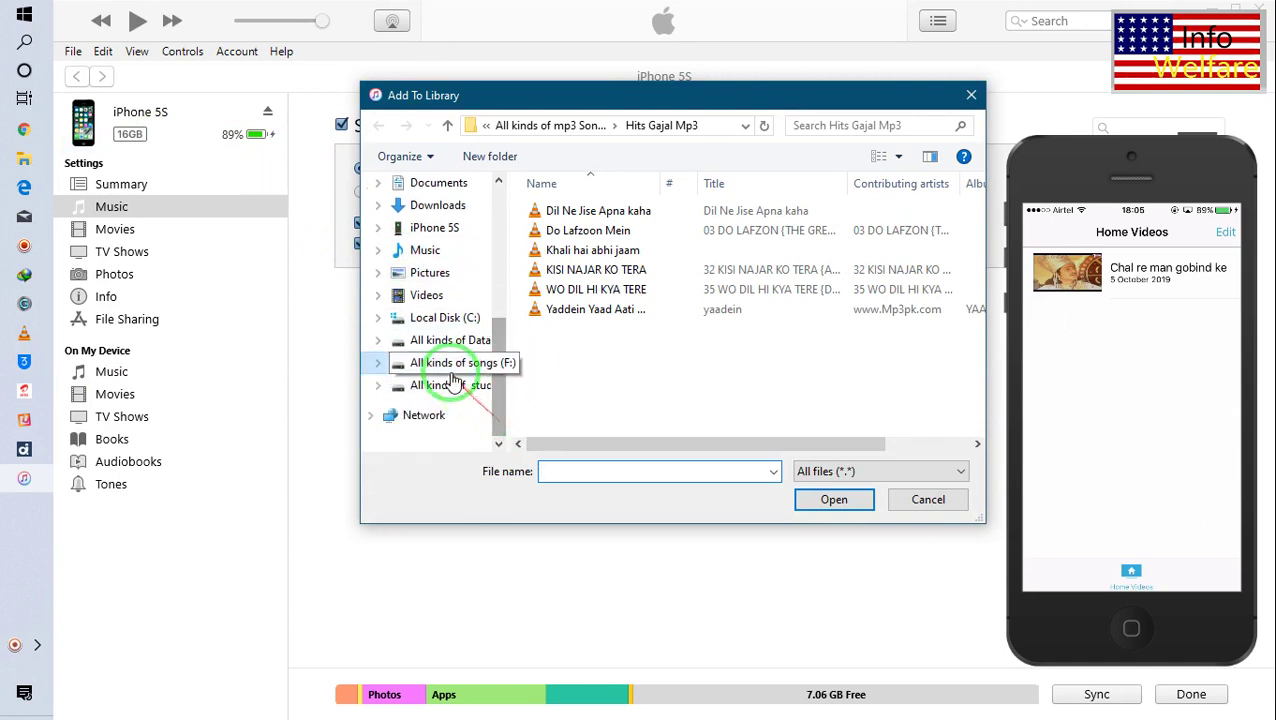
pyautogui.click(443, 363)
pyautogui.doubleClick(592, 232)
pyautogui.doubleClick(601, 240)
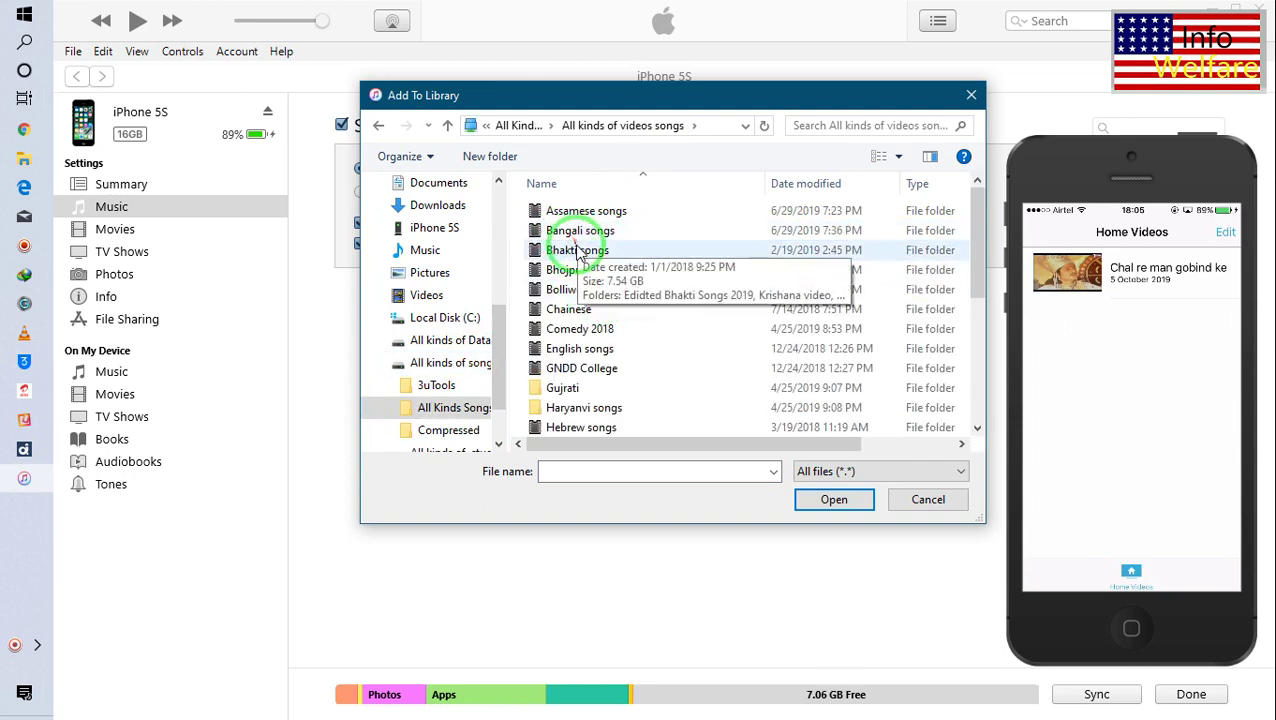
pyautogui.doubleClick(590, 254)
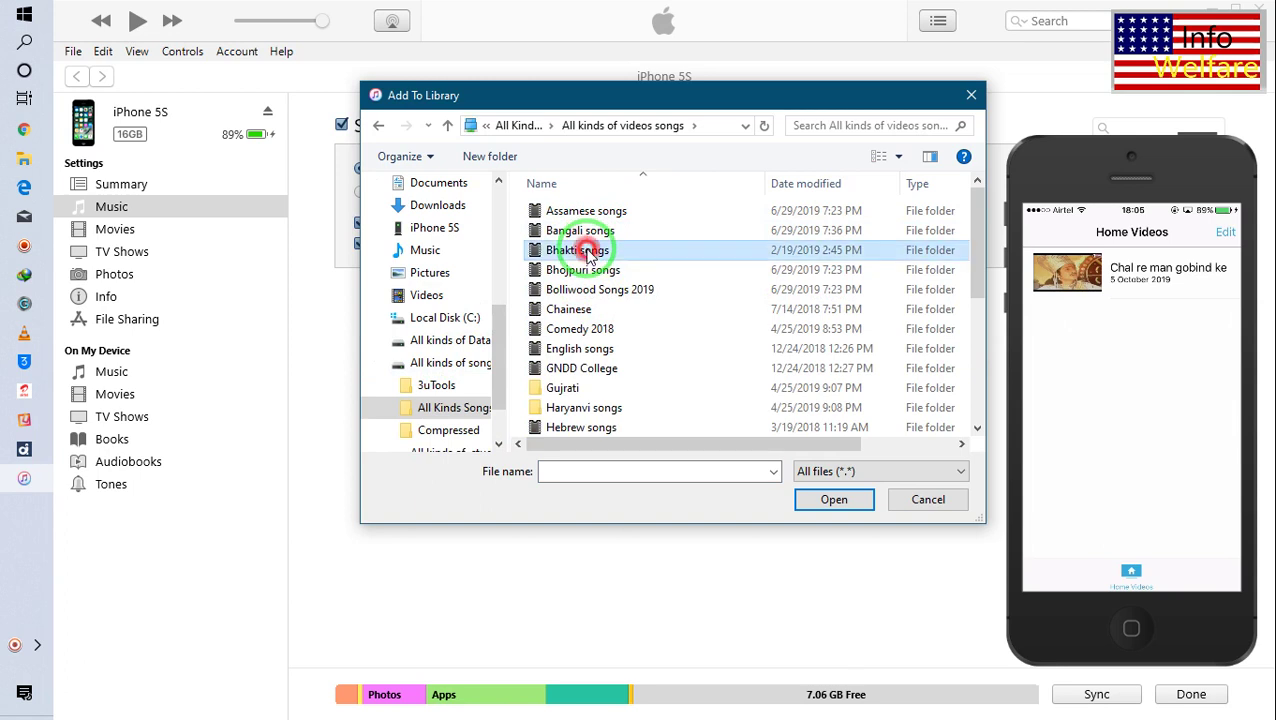
pyautogui.doubleClick(600, 248)
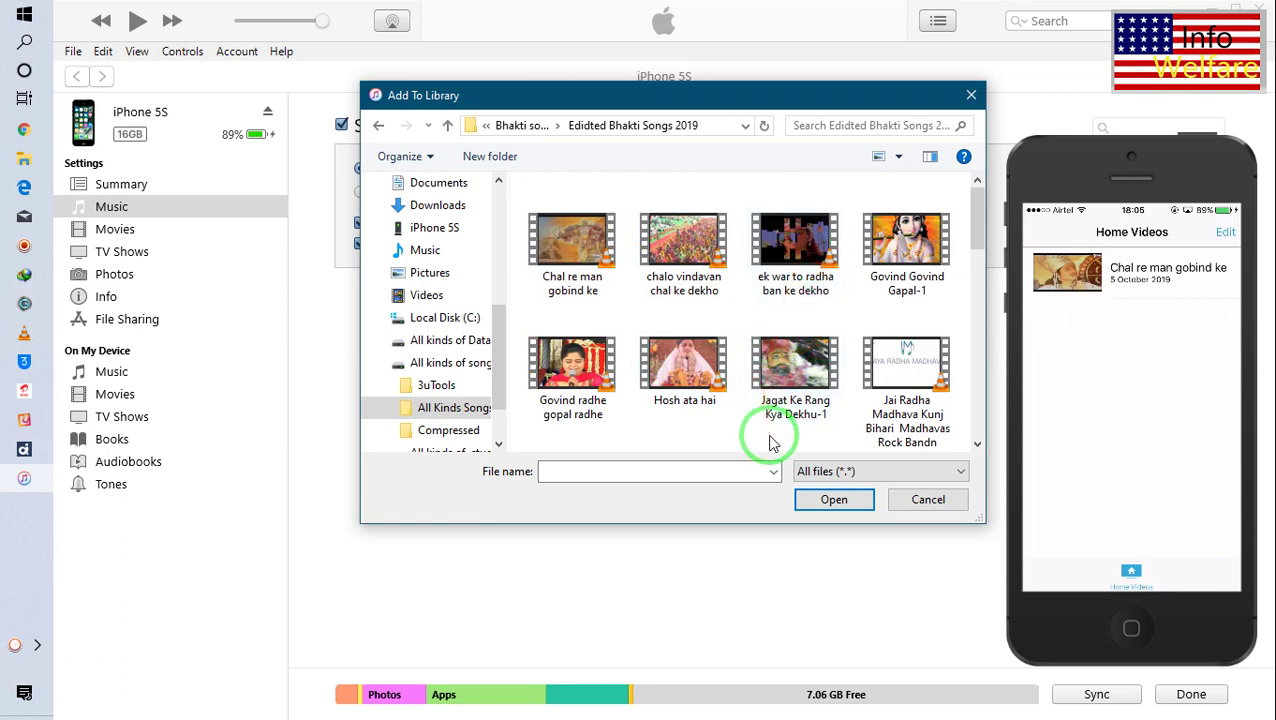
# Import six Bhakti videos, excluding Chal re man gobind ke, into the library.
pyautogui.click(790, 252)
pyautogui.keyDown('ctrl'); pyautogui.click(927, 268); pyautogui.keyUp('ctrl')
pyautogui.keyDown('ctrl'); pyautogui.click(922, 365); pyautogui.keyUp('ctrl')
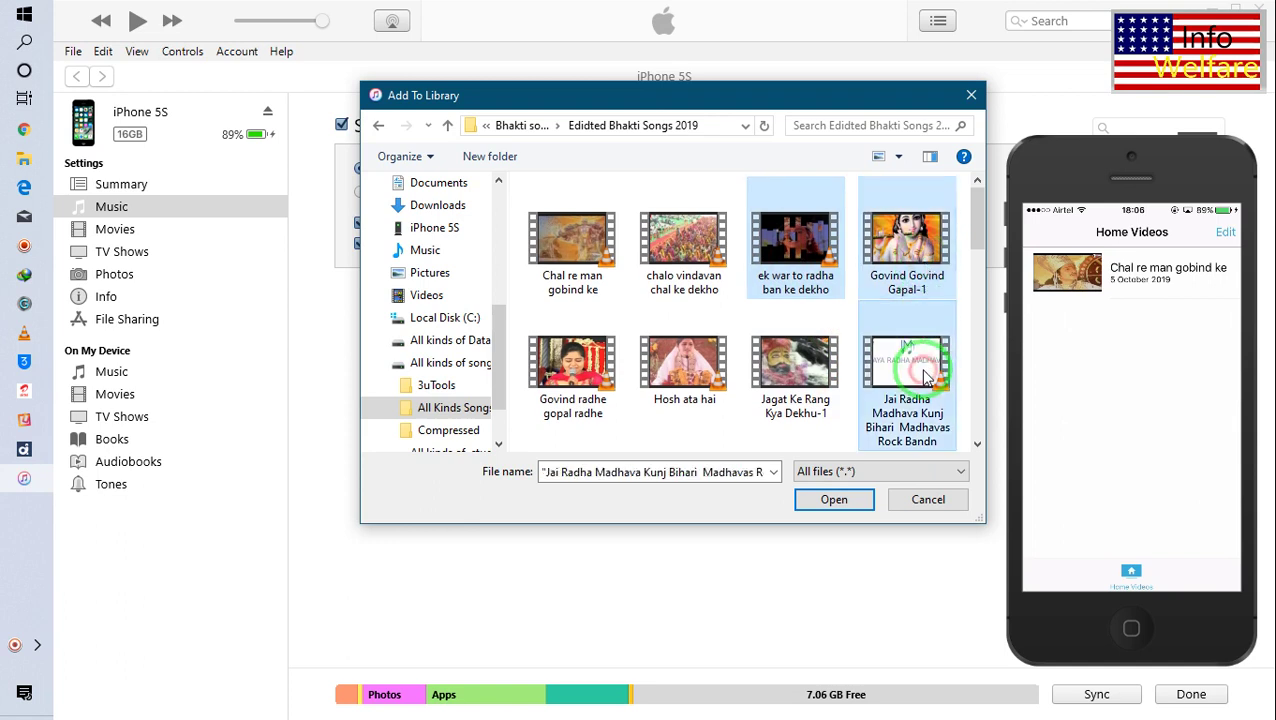
pyautogui.keyDown('ctrl'); pyautogui.click(778, 372); pyautogui.keyUp('ctrl')
pyautogui.keyDown('ctrl'); pyautogui.click(675, 372); pyautogui.keyUp('ctrl')
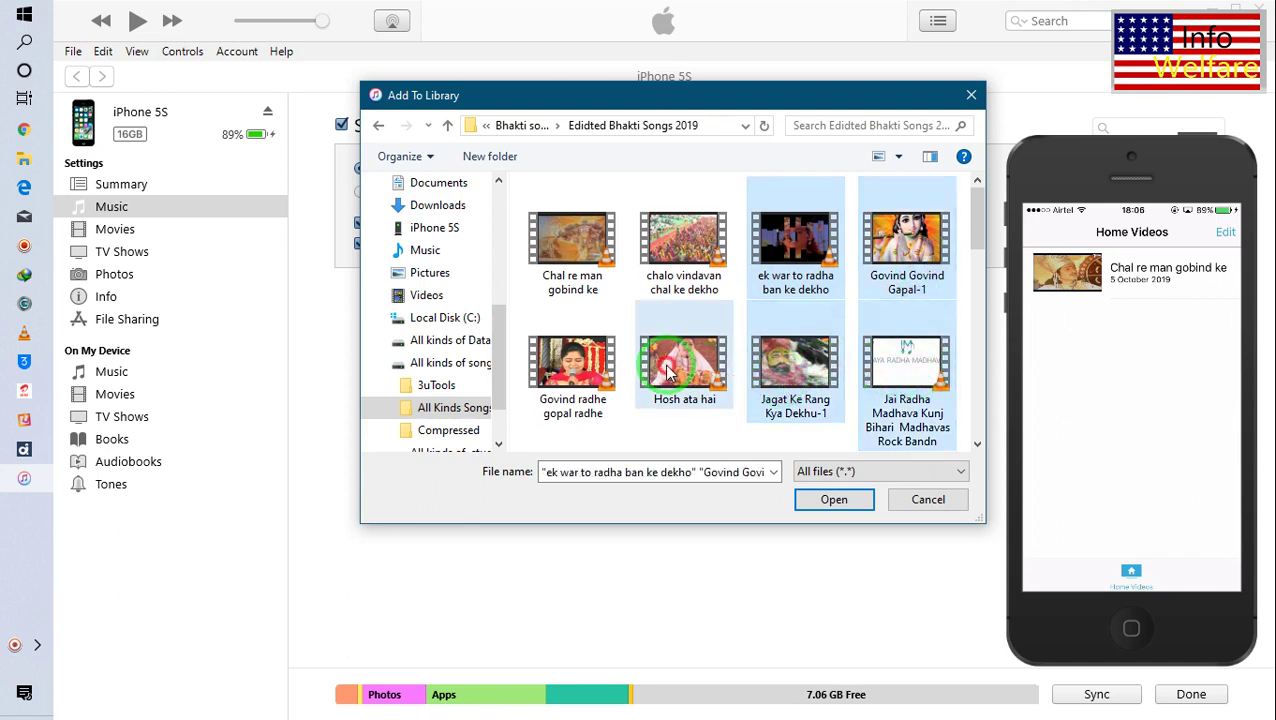
pyautogui.keyDown('ctrl'); pyautogui.click(567, 255); pyautogui.keyUp('ctrl')
pyautogui.keyDown('ctrl'); pyautogui.click(567, 255); pyautogui.keyUp('ctrl')
pyautogui.keyDown('ctrl'); pyautogui.click(585, 402); pyautogui.keyUp('ctrl')
pyautogui.click(835, 500)
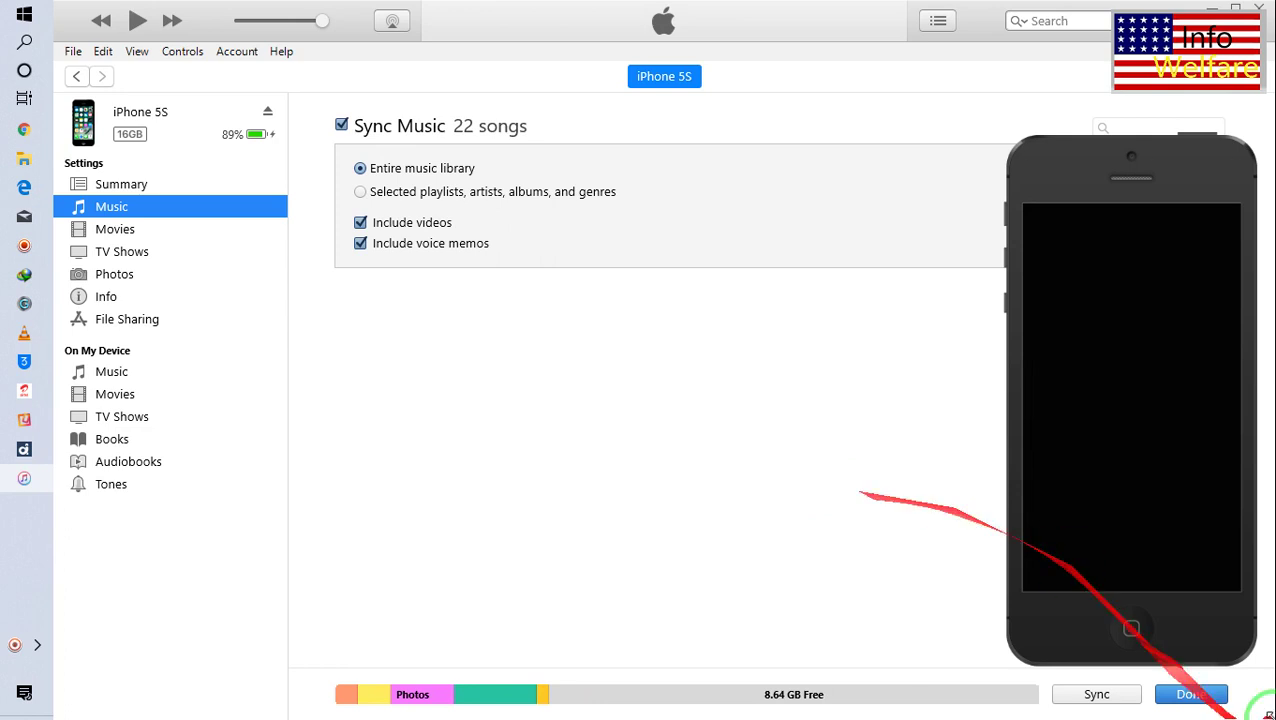
# Show the iPhone's Movies sync settings and open the Automatically include list.
pyautogui.click(113, 234)
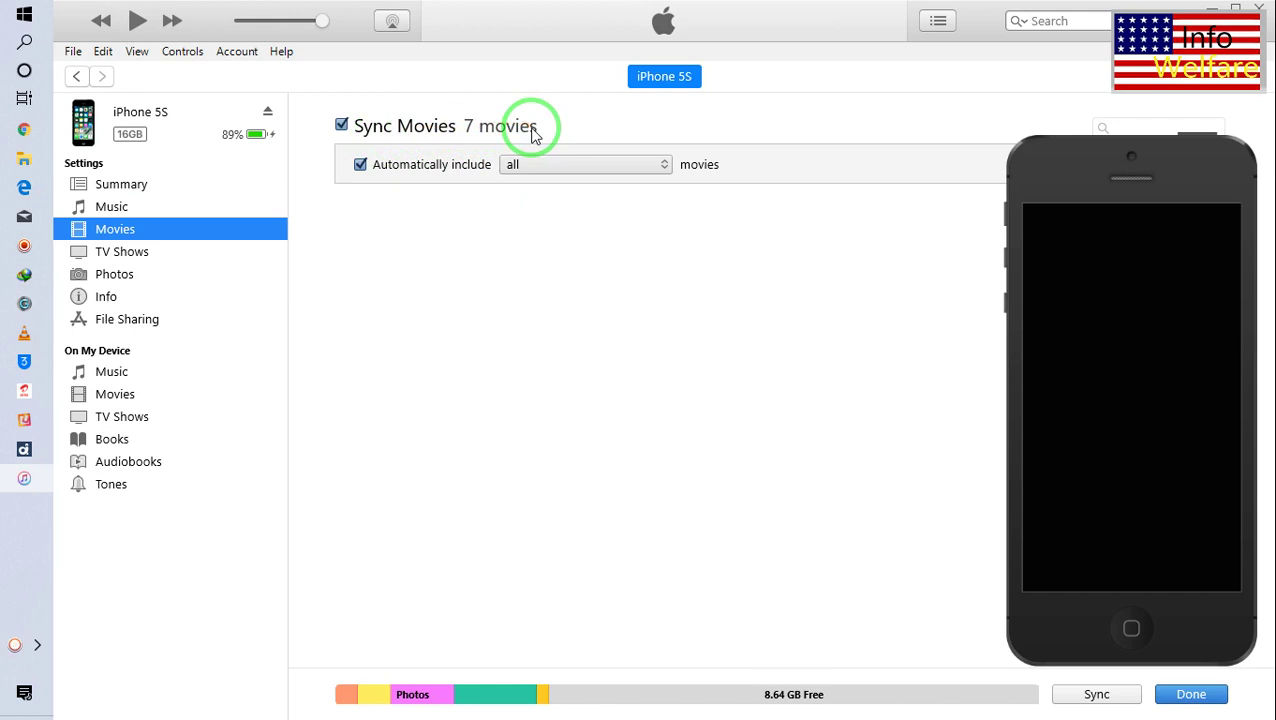
pyautogui.click(585, 168)
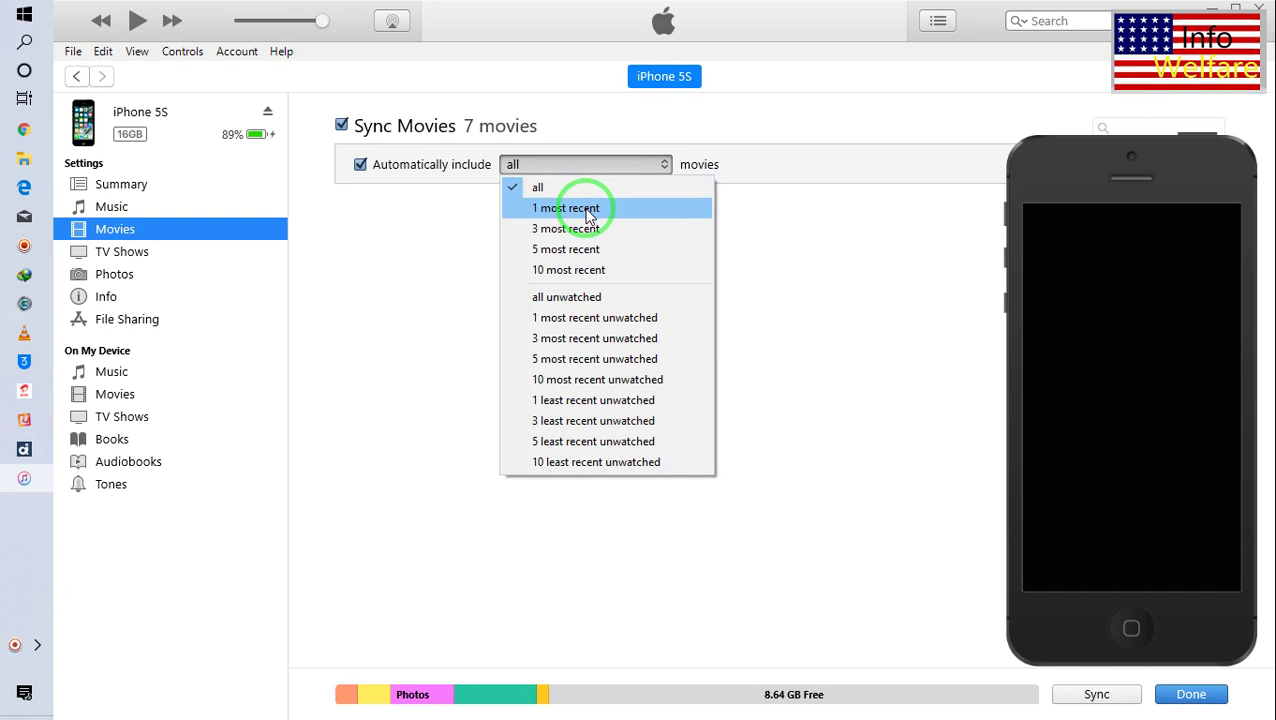
# Keep 'all' movies automatically included and start the sync, which raises error -54.
pyautogui.click(825, 208)
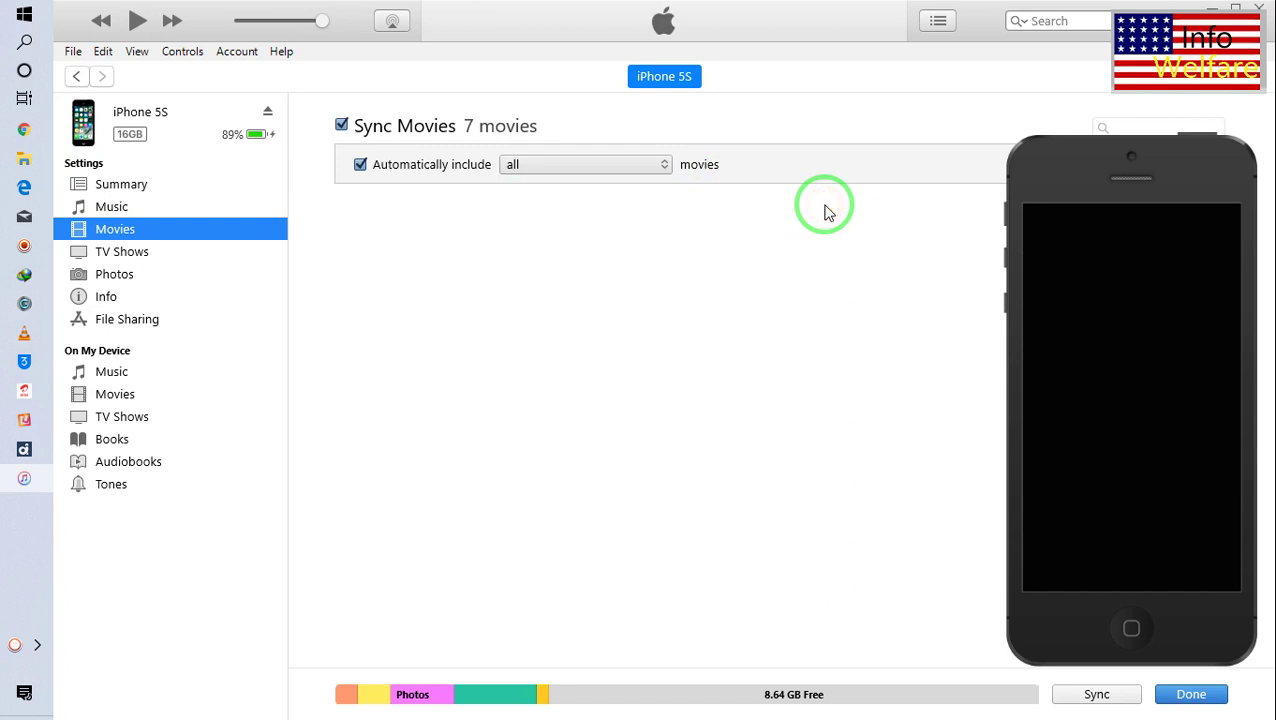
pyautogui.click(1097, 694)
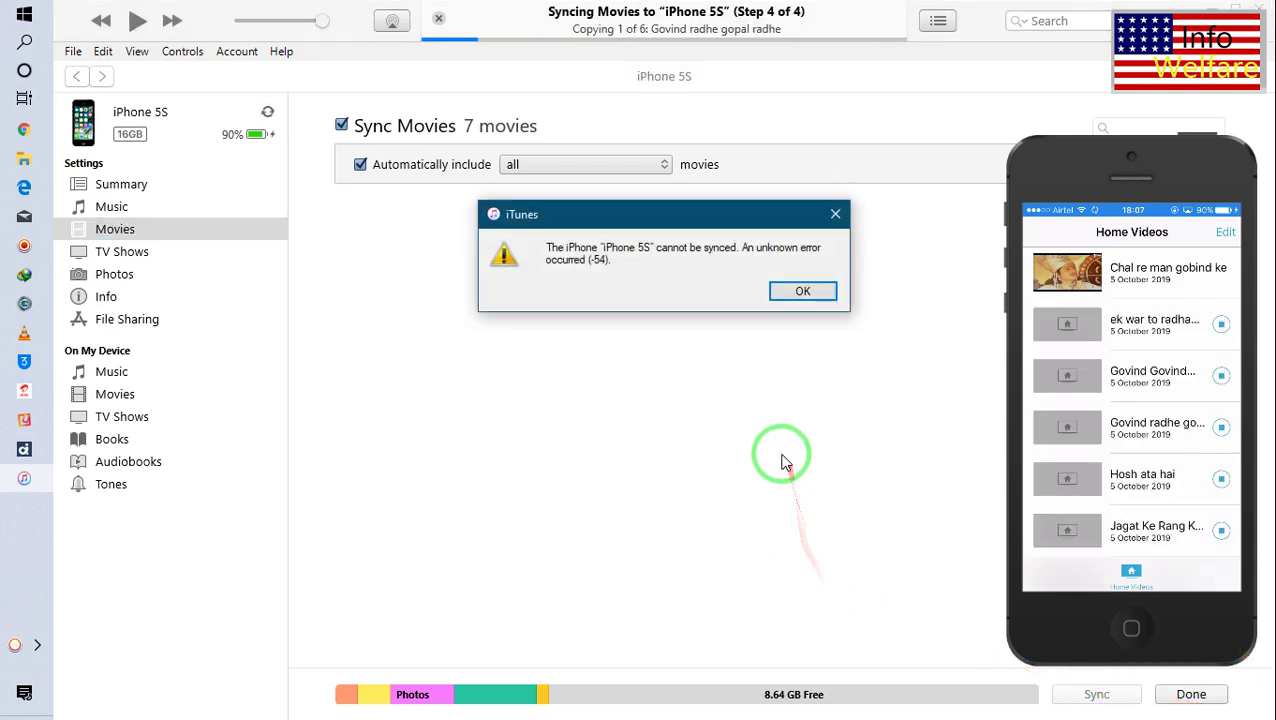
# Dismiss the unknown error (-54) alert so the six videos keep copying.
pyautogui.click(803, 292)
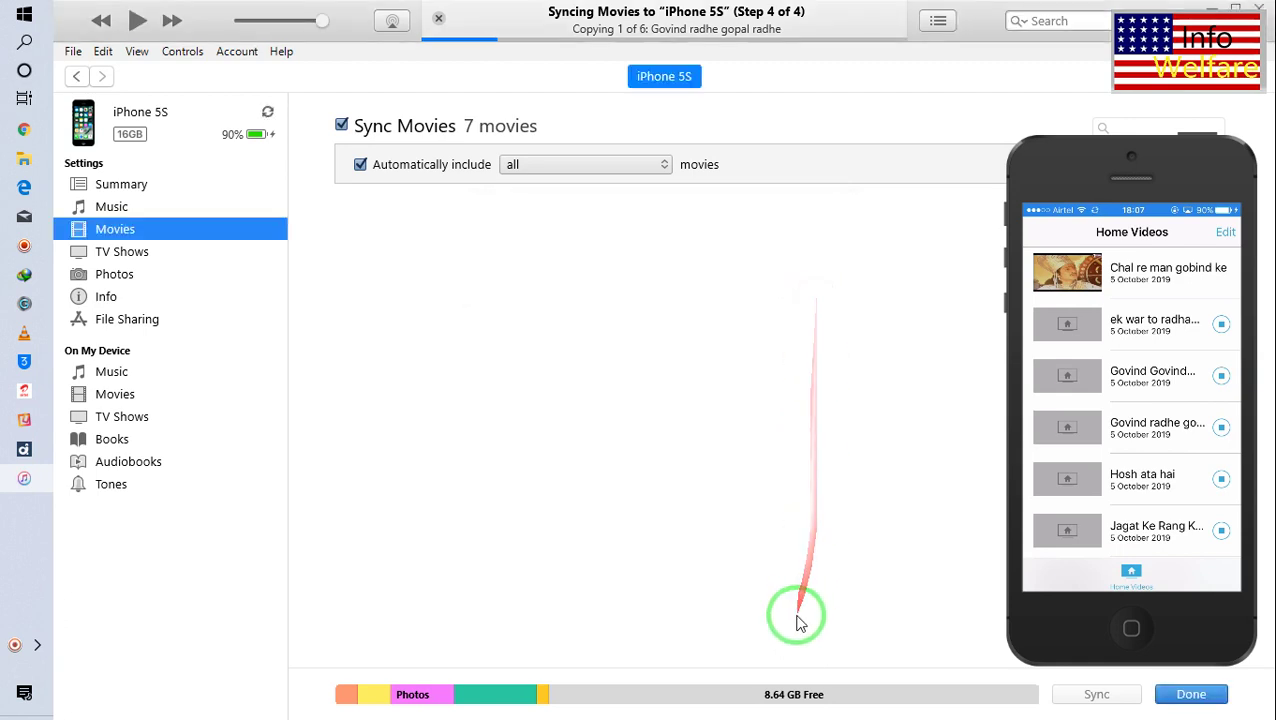